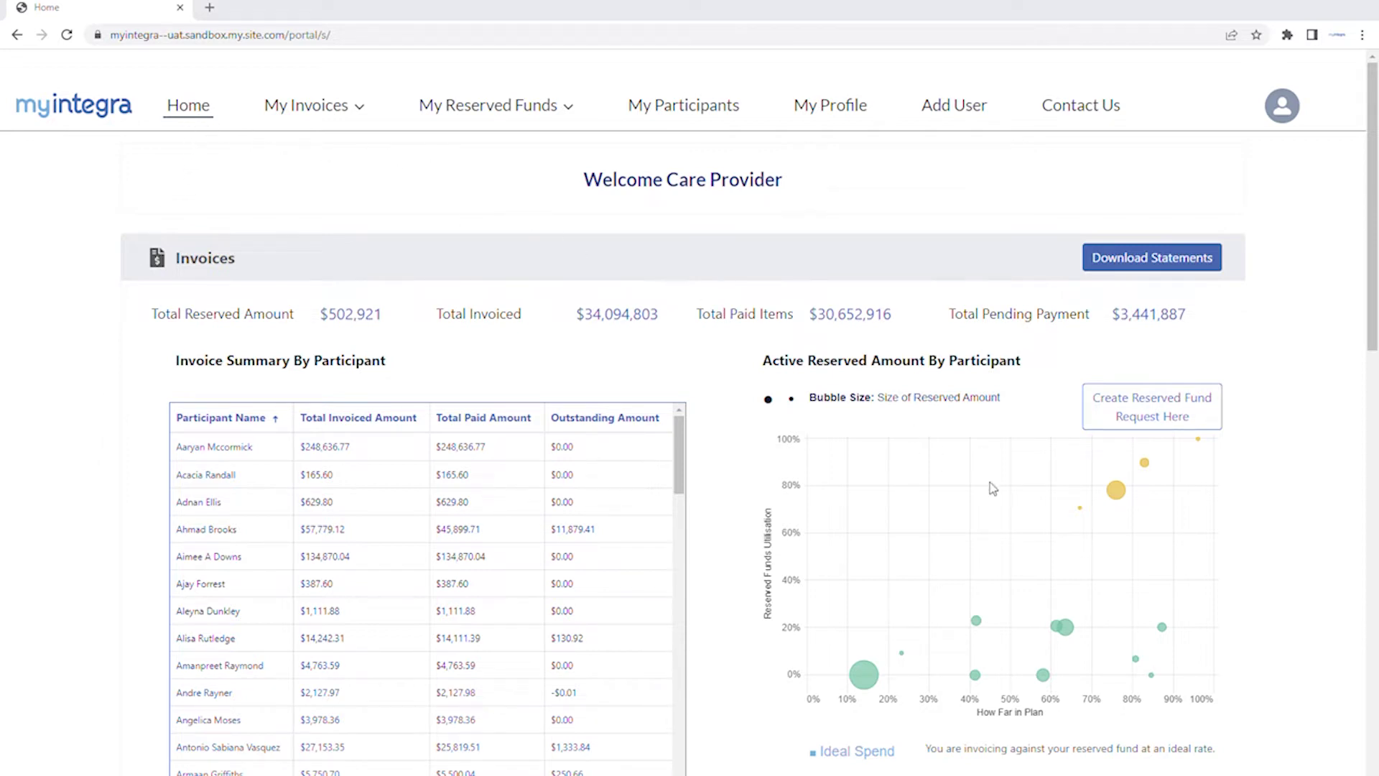
{"action": "scroll", "coordinate": [995, 488], "scroll_direction": "down", "scroll_amount": 1}
{"action": "scroll", "coordinate": [996, 487], "scroll_direction": "down", "scroll_amount": 2}
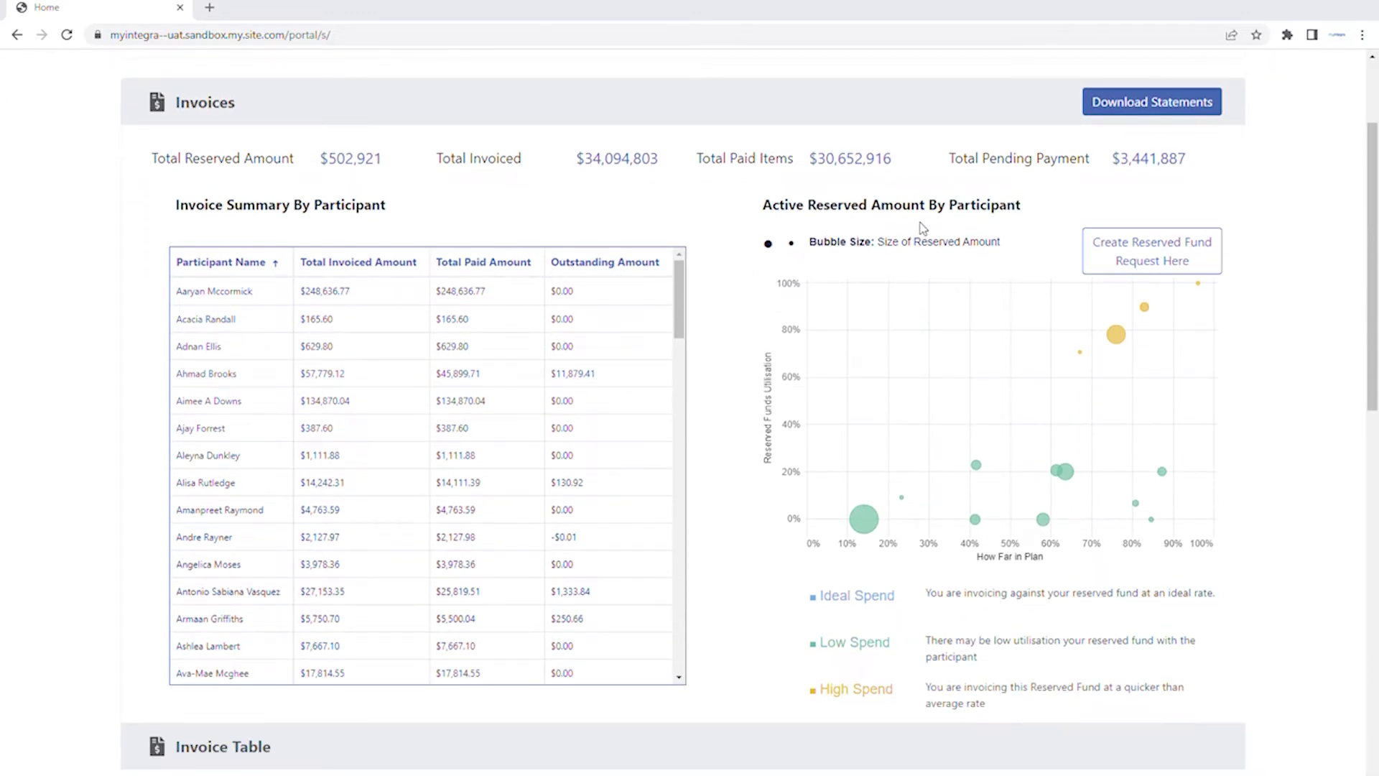
{"action": "mouse_move", "coordinate": [1115, 489]}
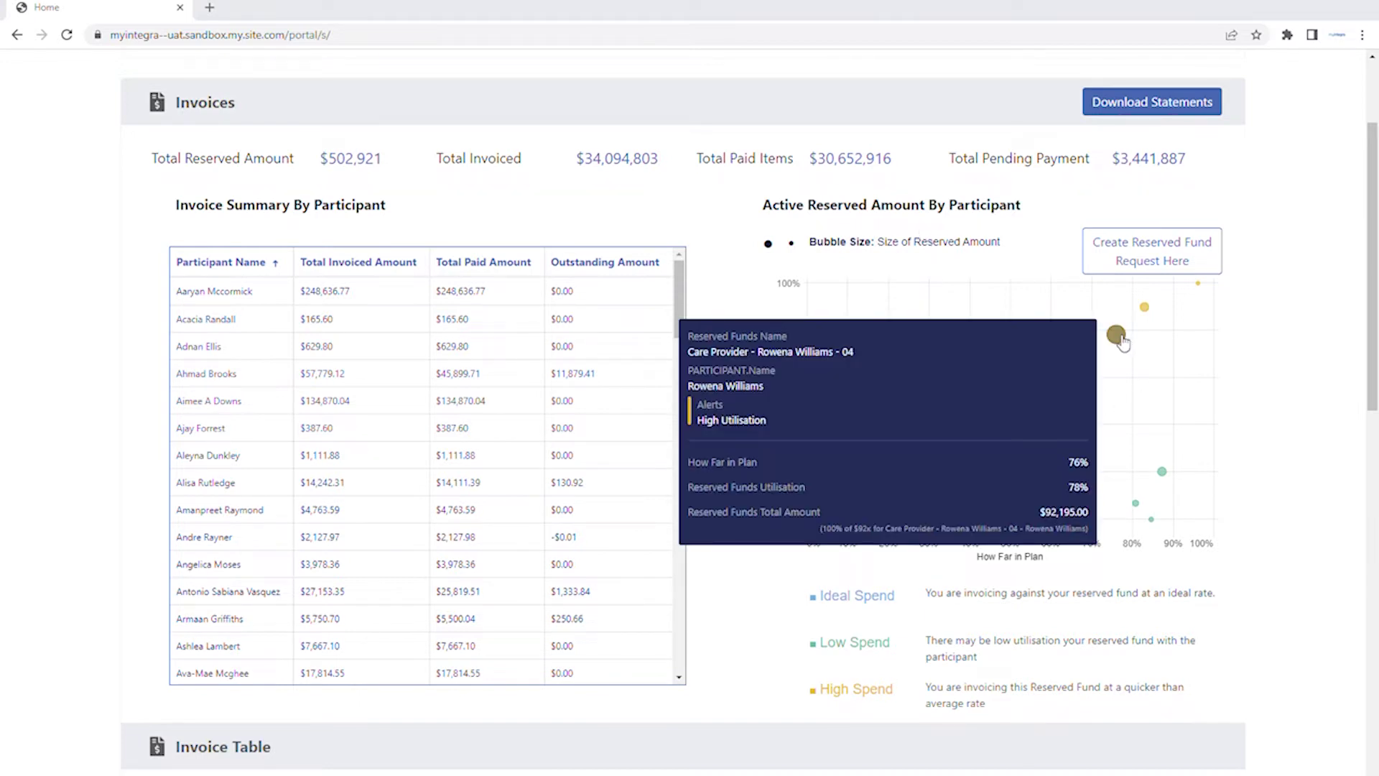
{"action": "left_click", "coordinate": [1120, 341]}
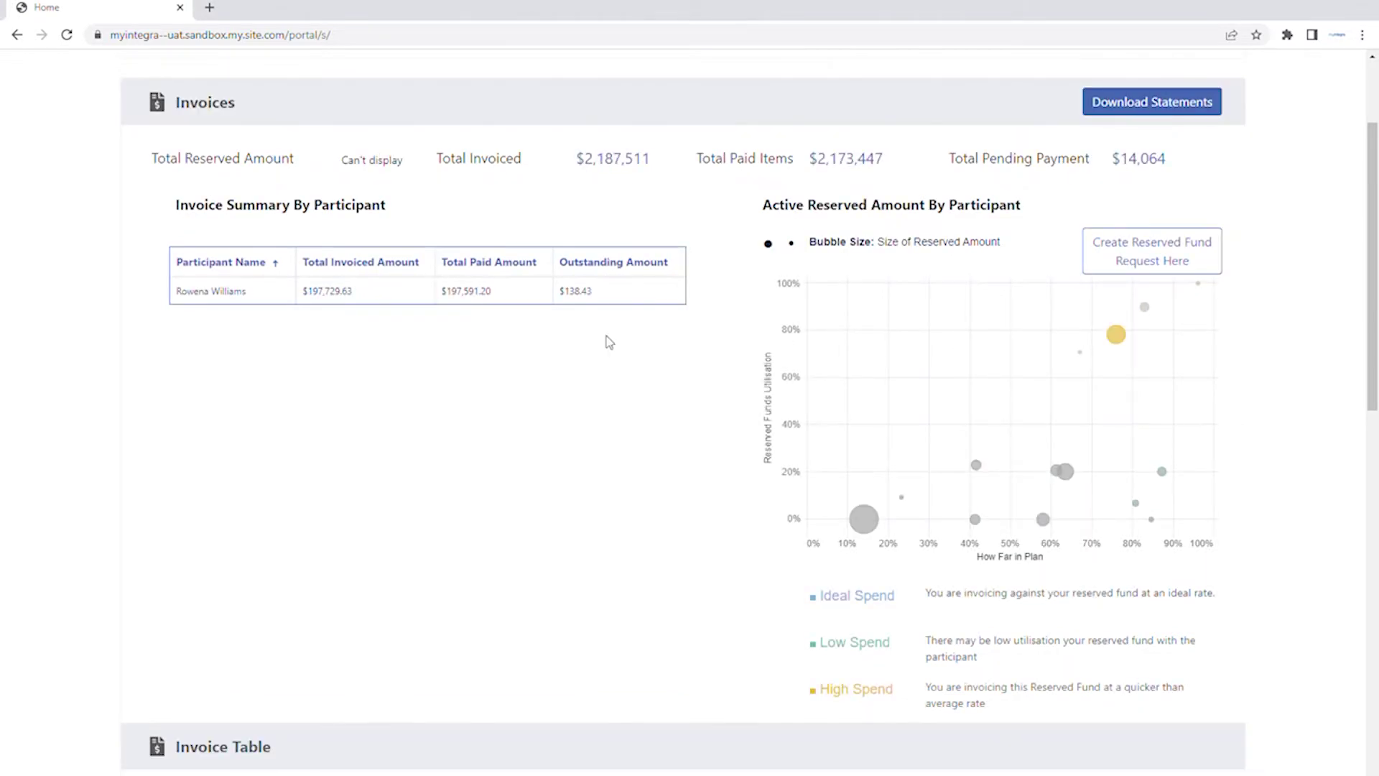
{"action": "scroll", "coordinate": [575, 340], "scroll_direction": "down", "scroll_amount": 3}
{"action": "scroll", "coordinate": [575, 341], "scroll_direction": "down", "scroll_amount": 3}
{"action": "scroll", "coordinate": [575, 340], "scroll_direction": "down", "scroll_amount": 1}
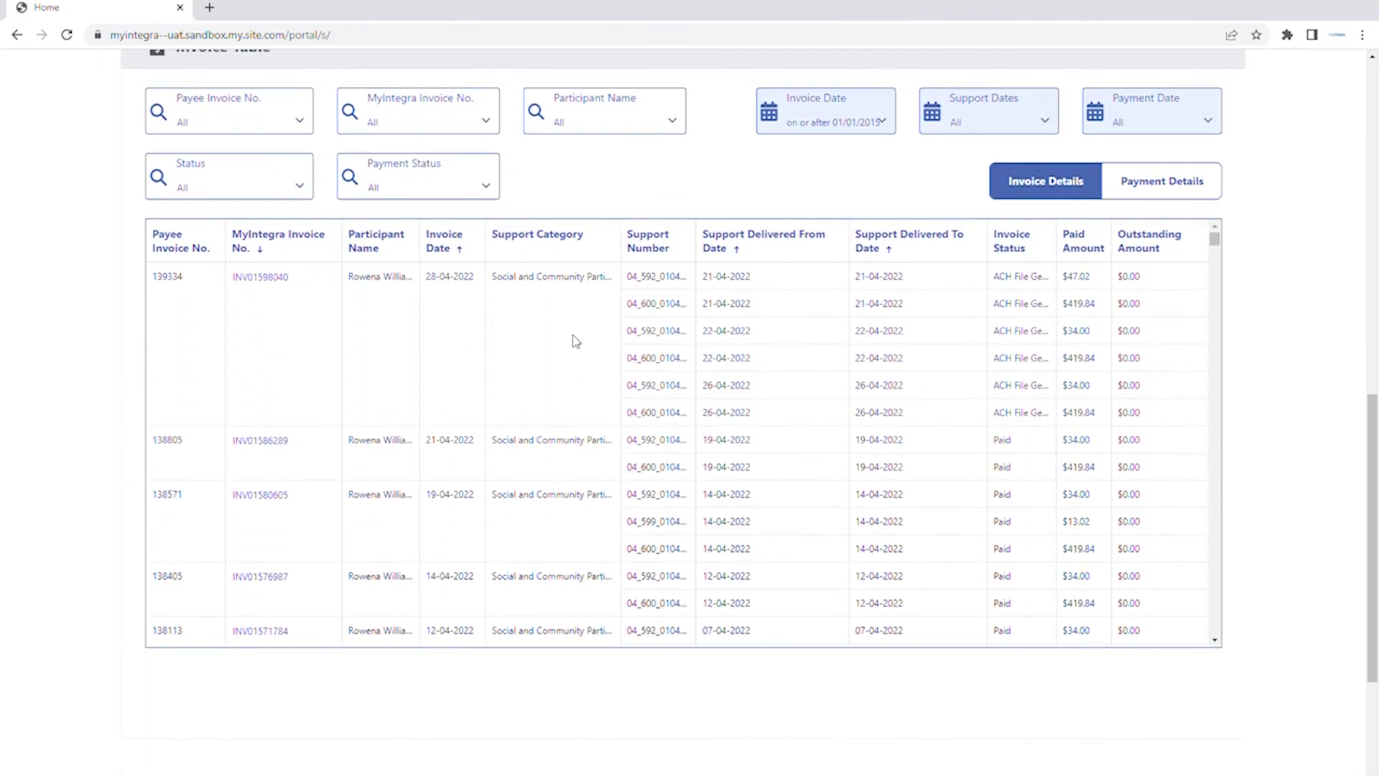
{"action": "scroll", "coordinate": [573, 341], "scroll_direction": "up", "scroll_amount": 1}
{"action": "scroll", "coordinate": [572, 341], "scroll_direction": "up", "scroll_amount": 2}
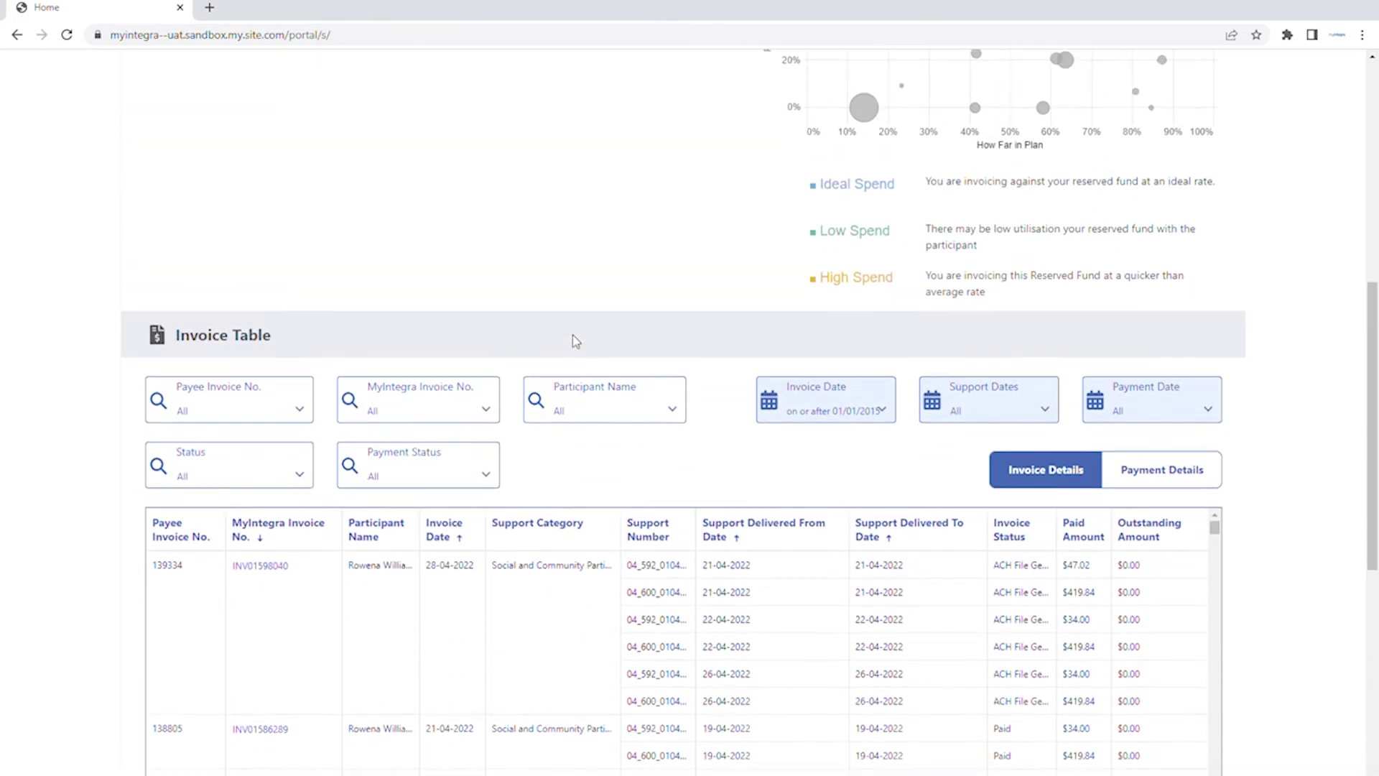
{"action": "scroll", "coordinate": [573, 340], "scroll_direction": "up", "scroll_amount": 2}
{"action": "scroll", "coordinate": [573, 342], "scroll_direction": "up", "scroll_amount": 1}
{"action": "scroll", "coordinate": [572, 341], "scroll_direction": "up", "scroll_amount": 2}
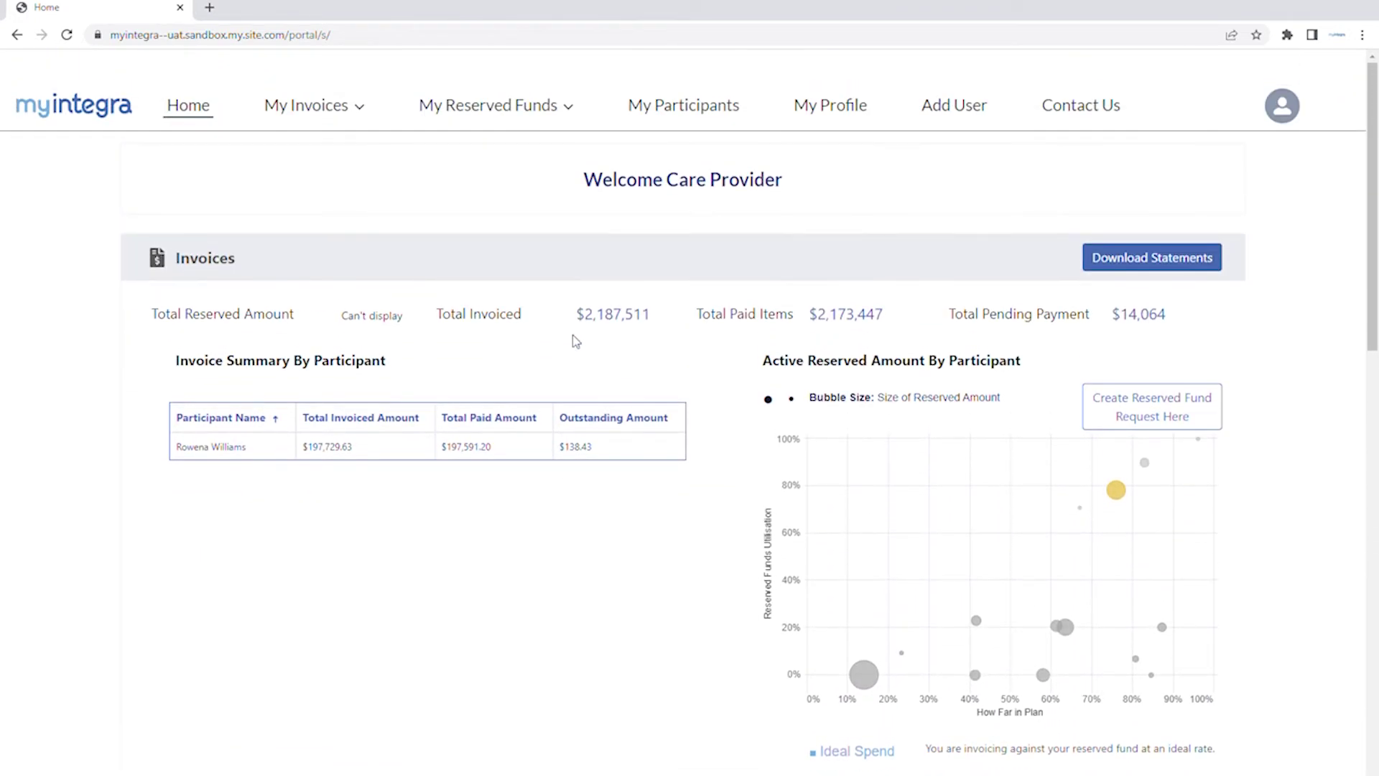
- Go to the My Reserved Funds list via View Reserved Funds
{"action": "left_click", "coordinate": [490, 112]}
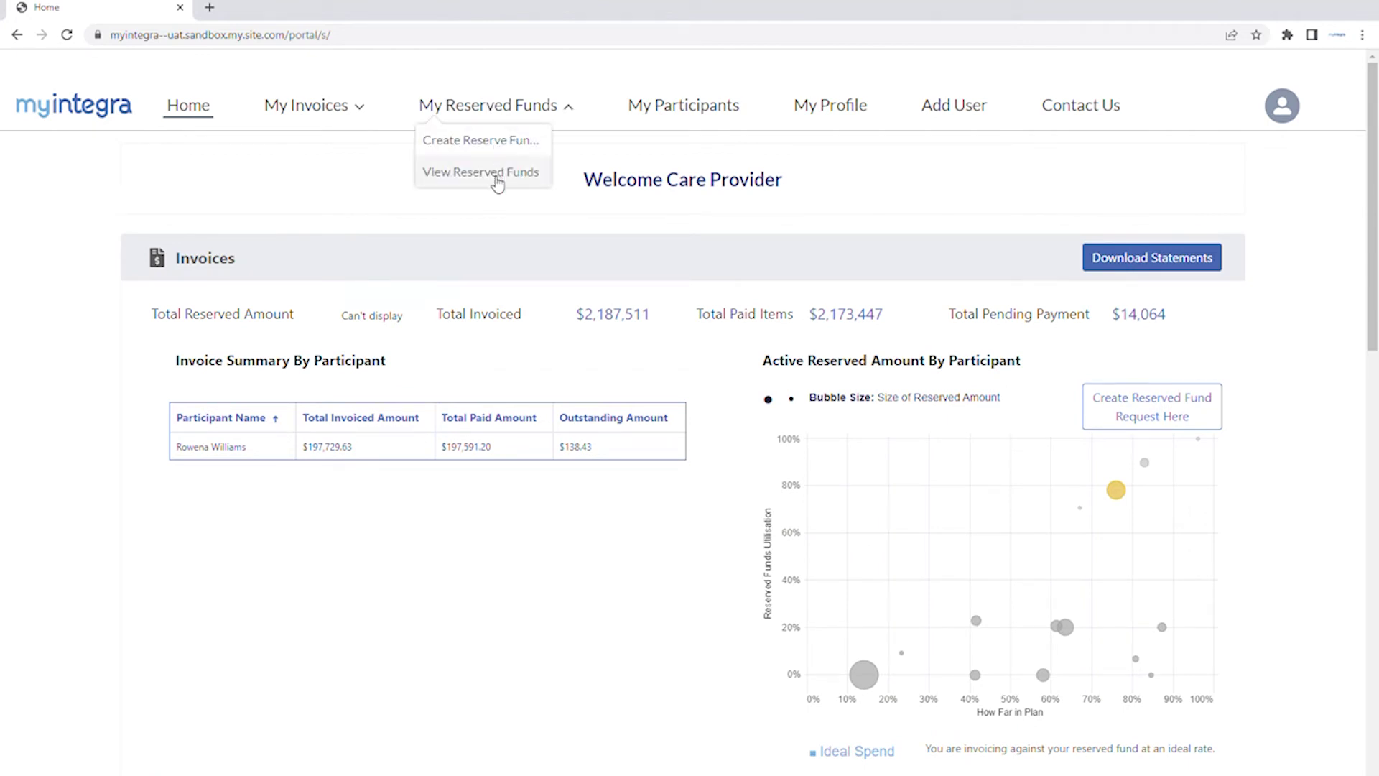
{"action": "left_click", "coordinate": [496, 184]}
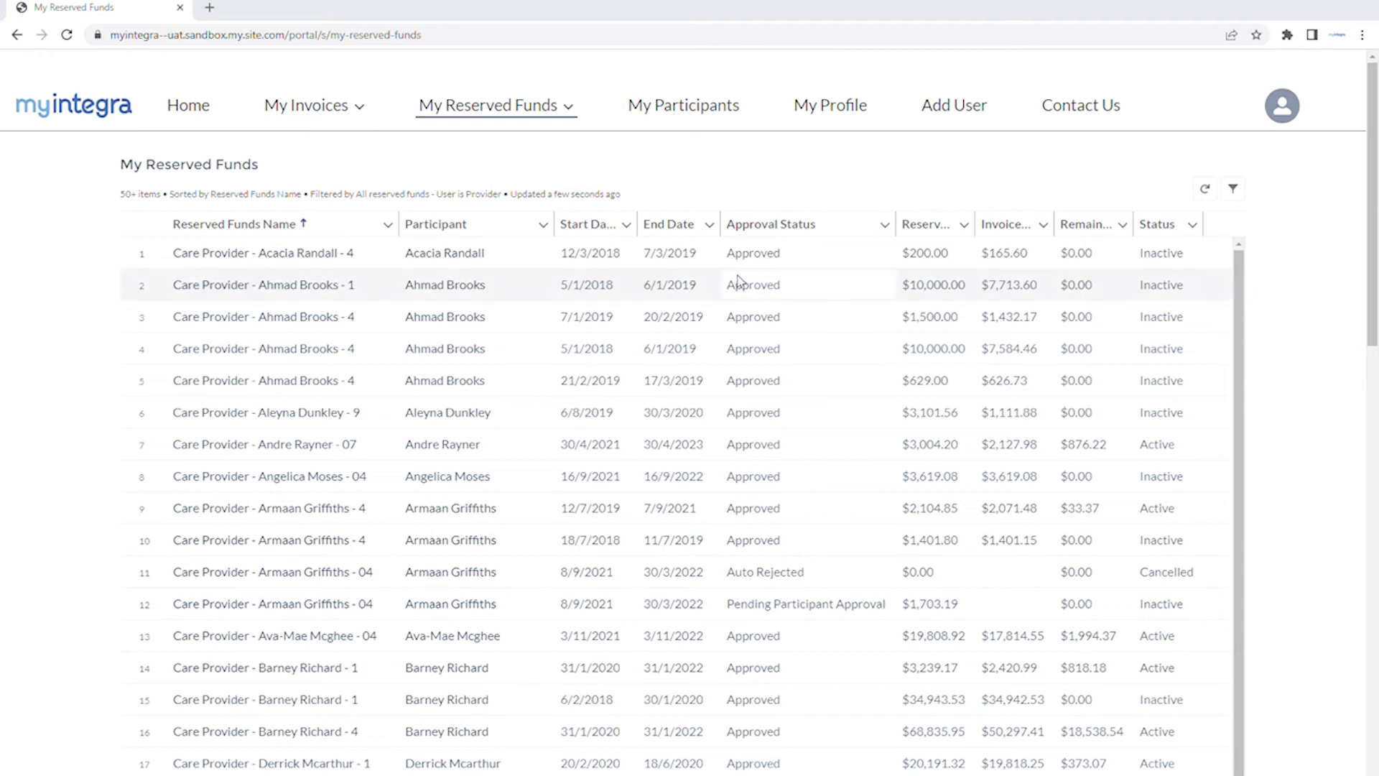
{"action": "left_click", "coordinate": [294, 254]}
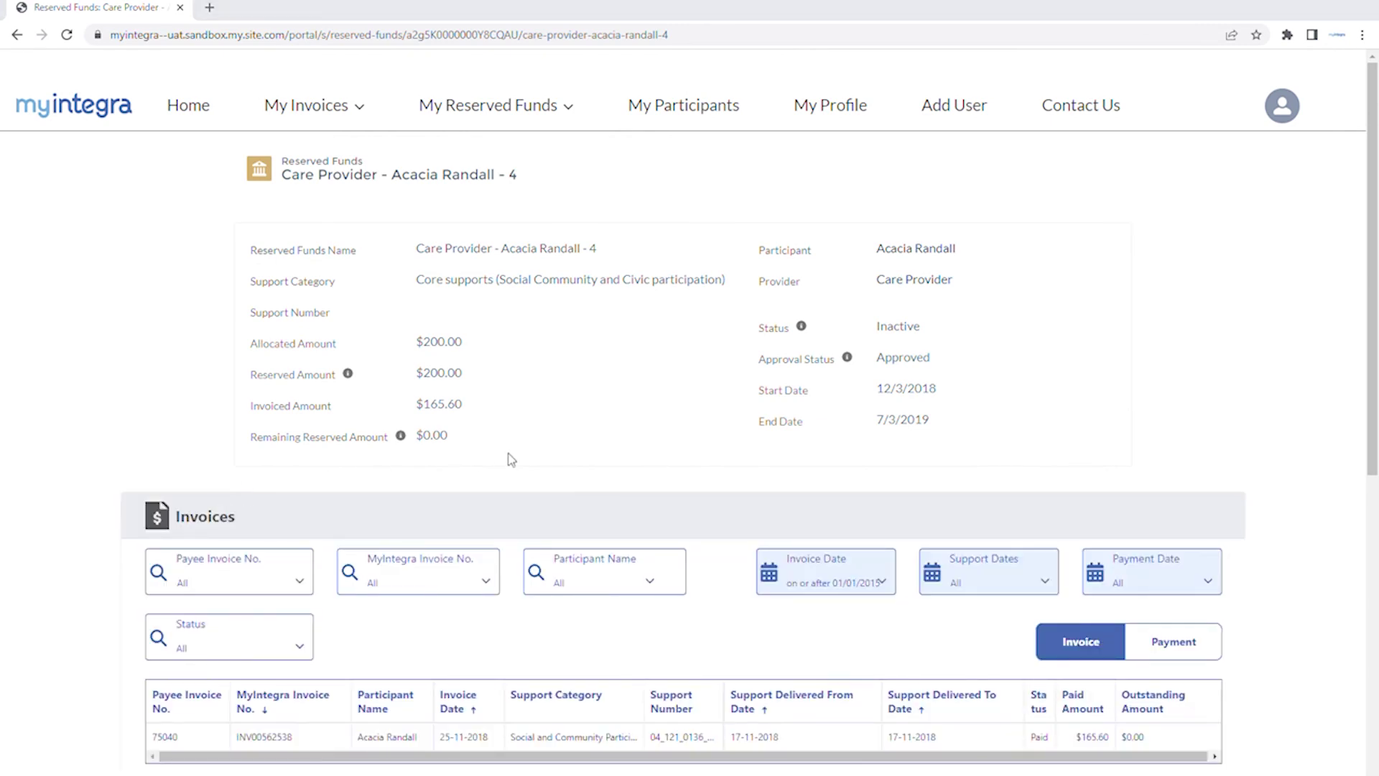
{"action": "scroll", "coordinate": [504, 459], "scroll_direction": "down", "scroll_amount": 2}
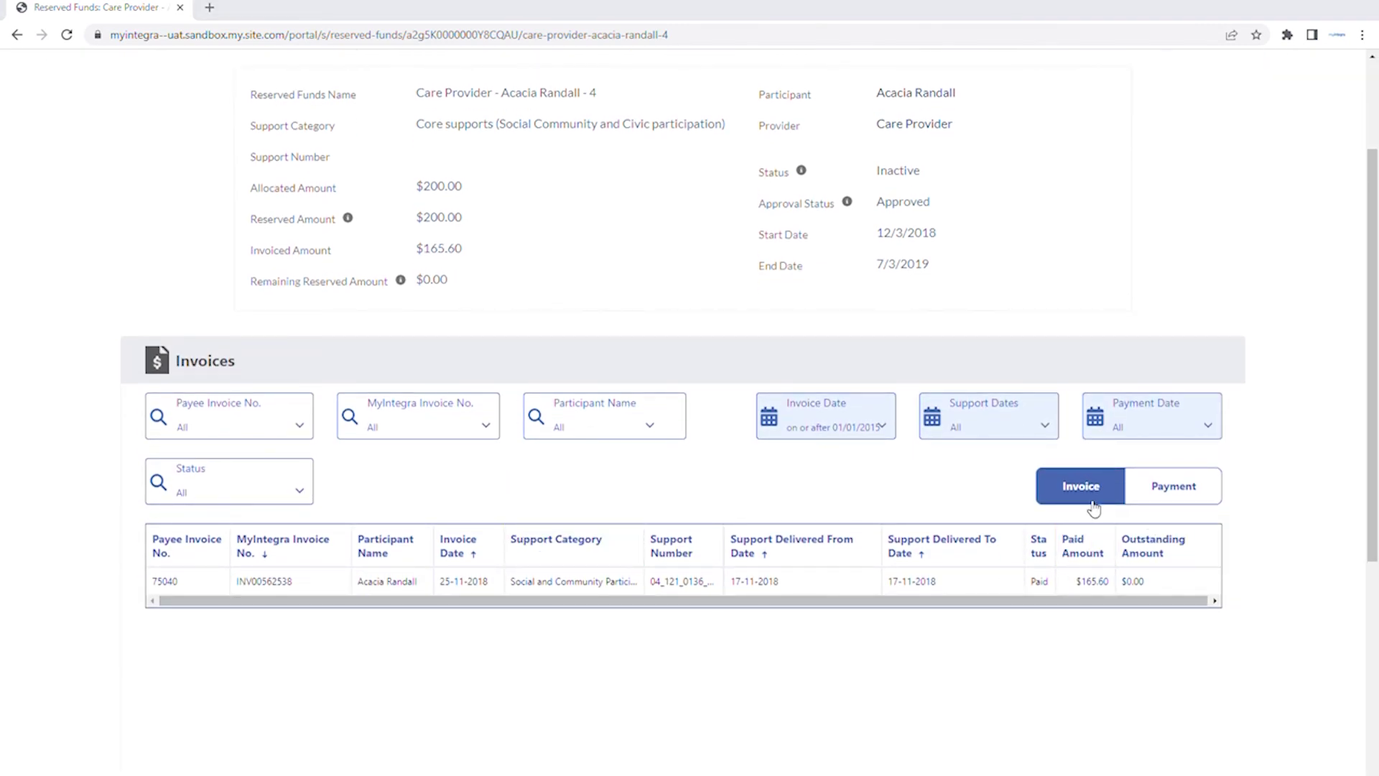